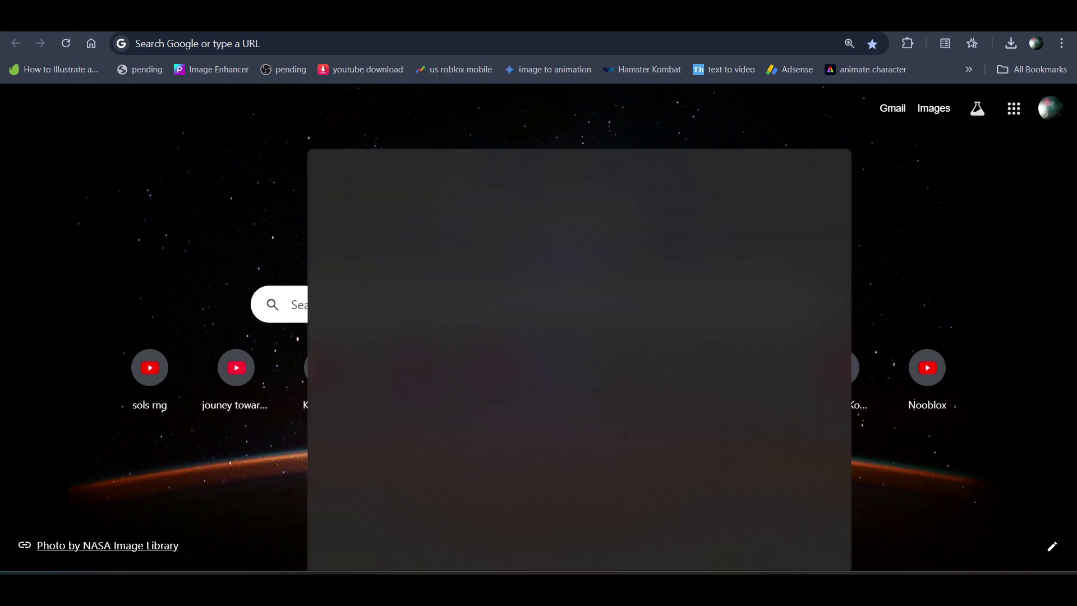
{"action": "type", "text": "roblox pla"}
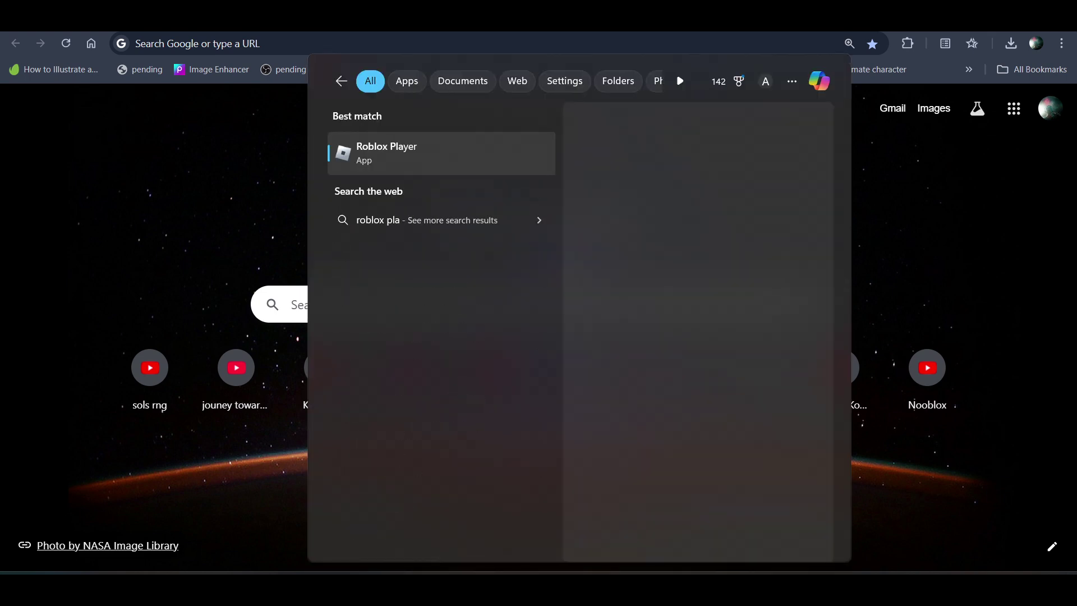
Launch Roblox Player and let the Home page with friends and recommended games load.
{"action": "key", "text": "Return"}
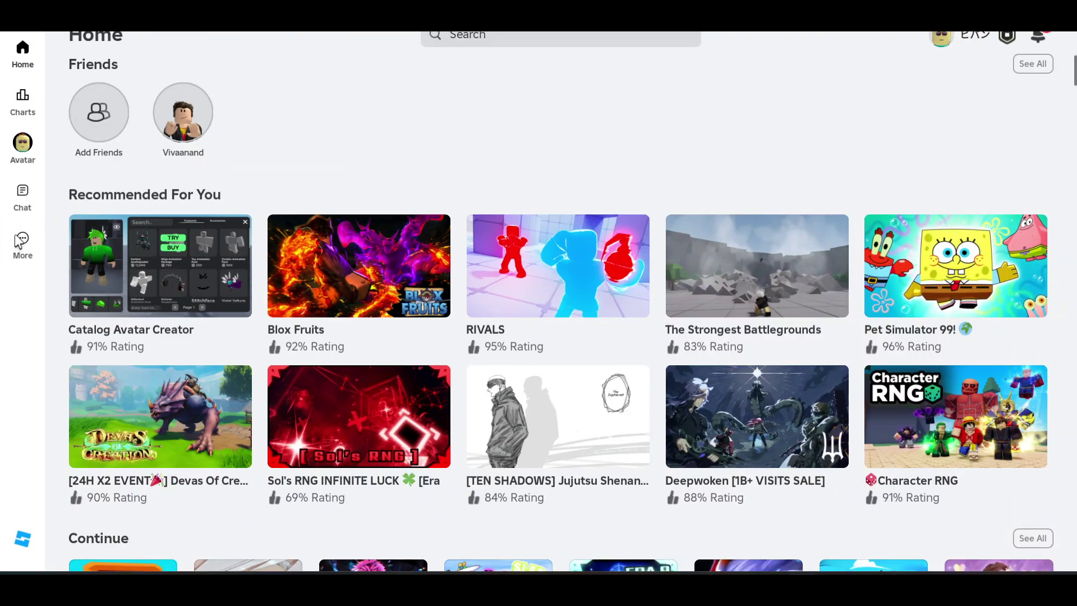
Go through More and Settings to the Privacy section of the account settings.
{"action": "left_click", "coordinate": [23, 243]}
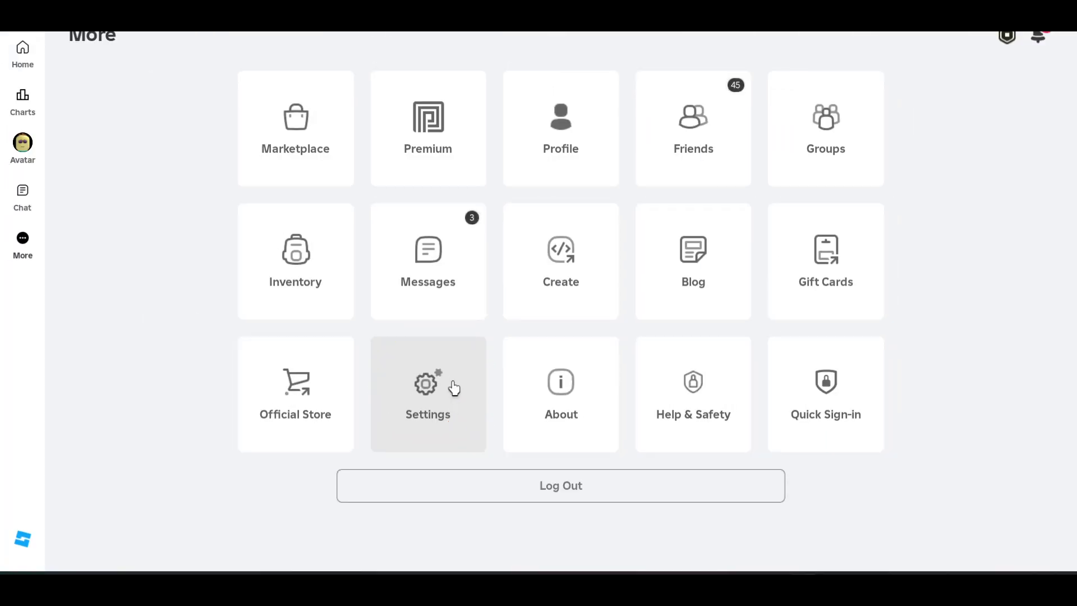
{"action": "left_click", "coordinate": [454, 387]}
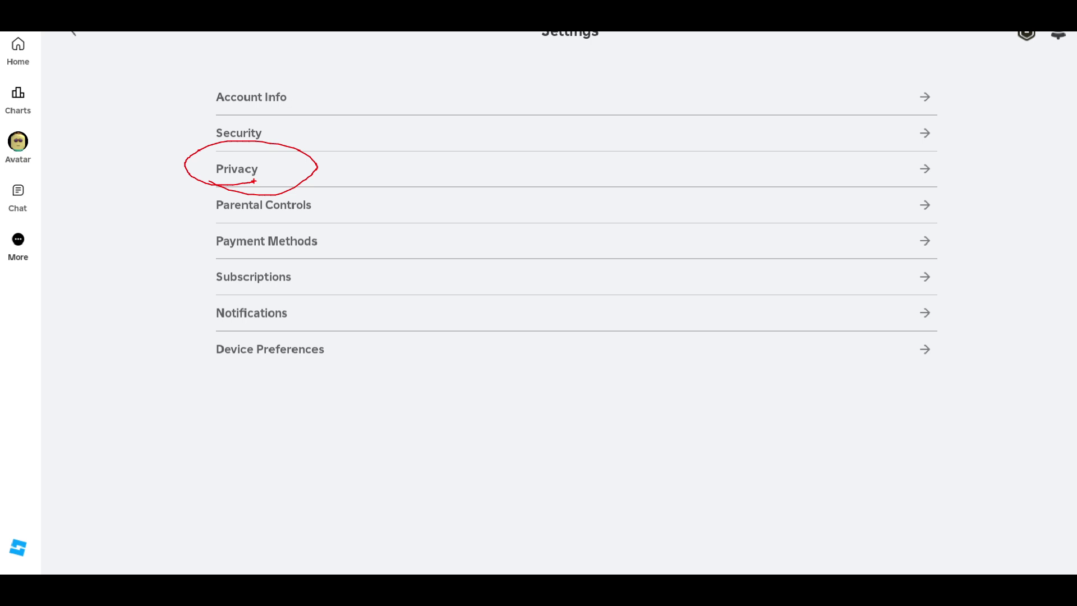
{"action": "left_click", "coordinate": [242, 180]}
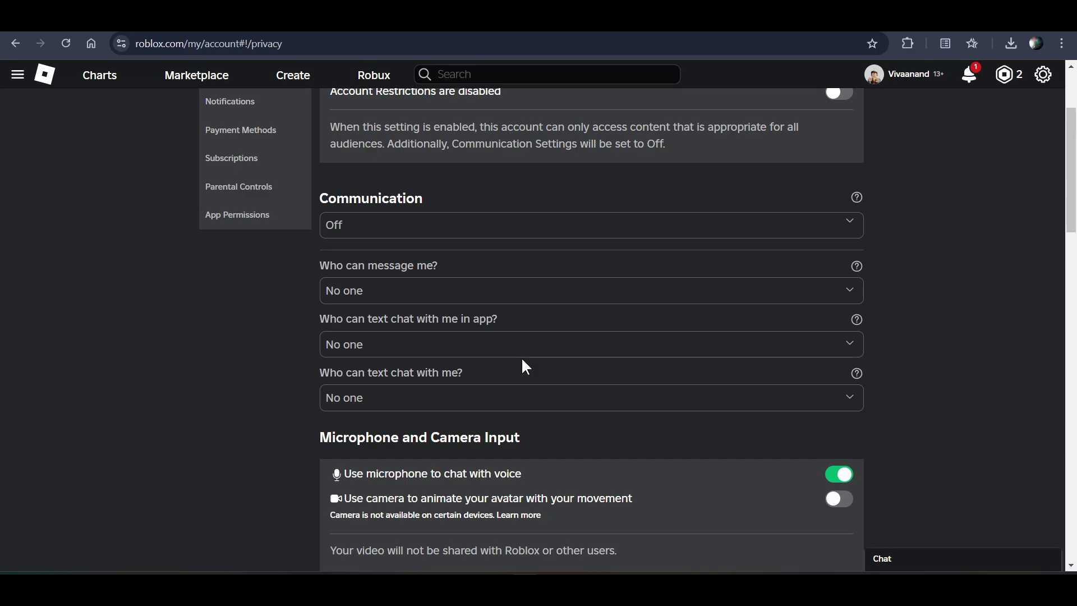
{"action": "scroll", "coordinate": [539, 385], "scroll_direction": "down", "scroll_amount": 2}
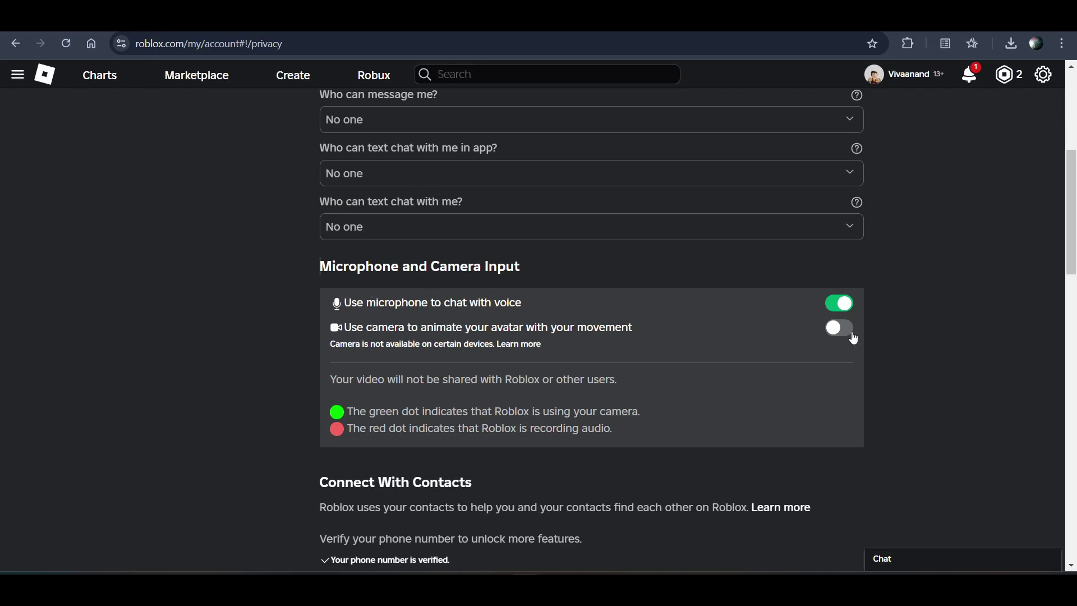
After checking the microphone voice chat toggle, return to the Roblox Home page.
{"action": "left_click", "coordinate": [45, 76]}
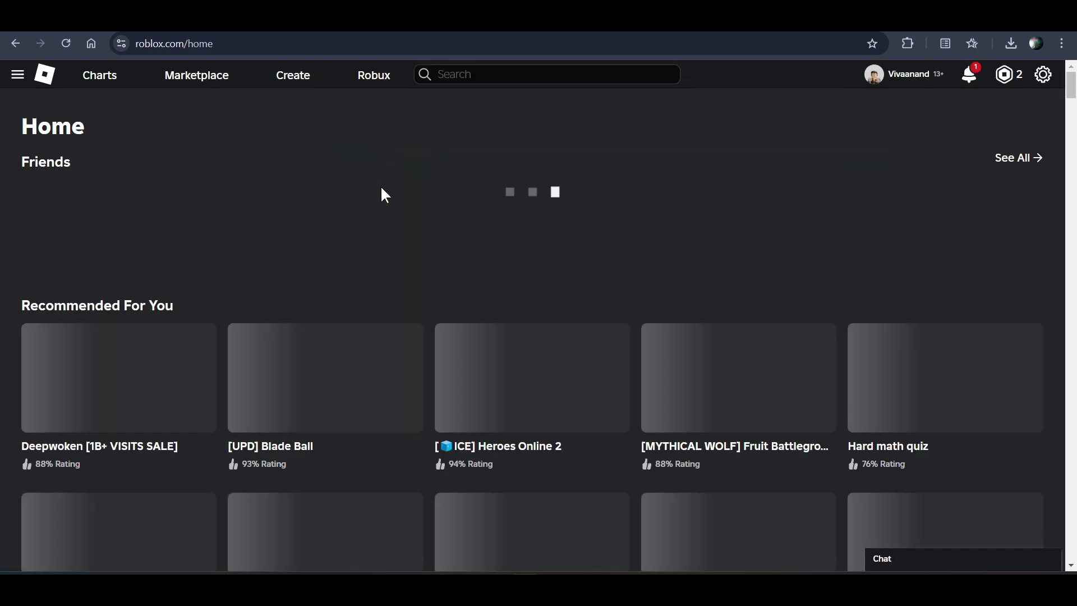
{"action": "scroll", "coordinate": [381, 194], "scroll_direction": "down", "scroll_amount": 5}
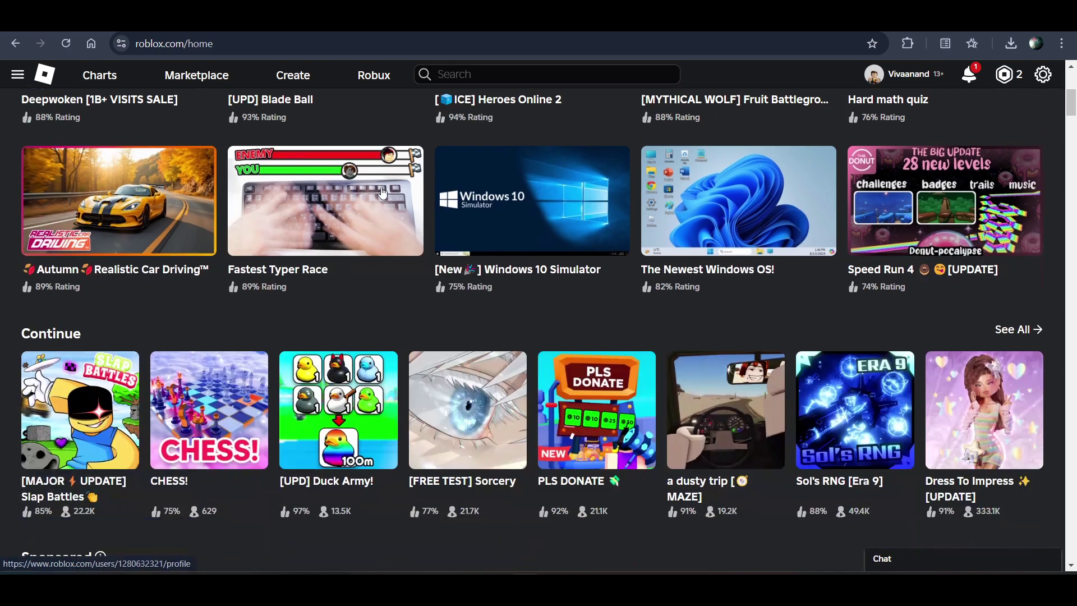
{"action": "scroll", "coordinate": [381, 194], "scroll_direction": "down", "scroll_amount": 3}
{"action": "scroll", "coordinate": [382, 193], "scroll_direction": "down", "scroll_amount": 3}
{"action": "scroll", "coordinate": [381, 193], "scroll_direction": "down", "scroll_amount": 4}
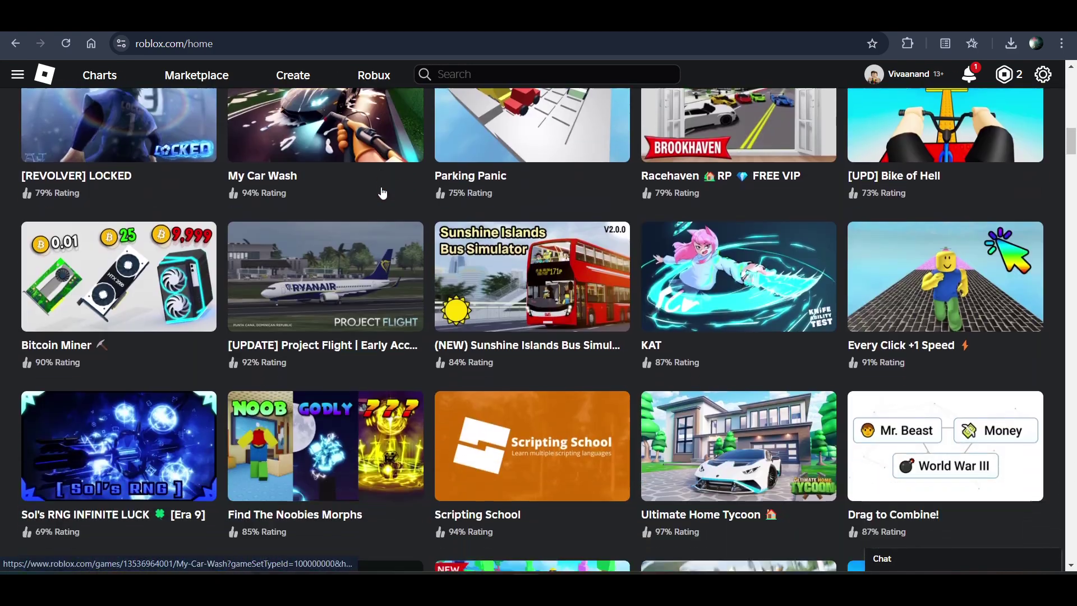